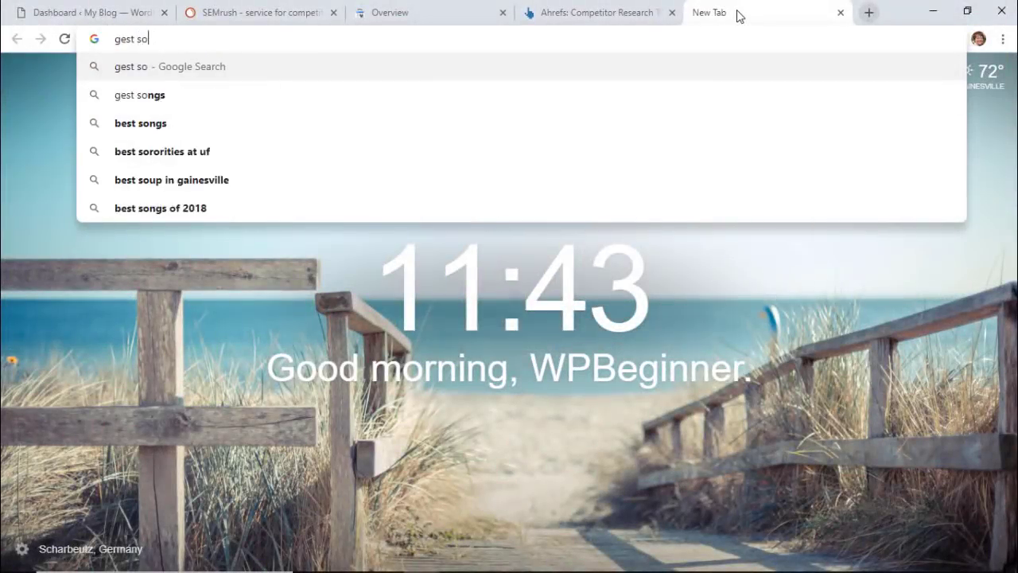
Step: Search Google for "best soap making" and look through the search results
{"action": "type", "text": "ap making"}
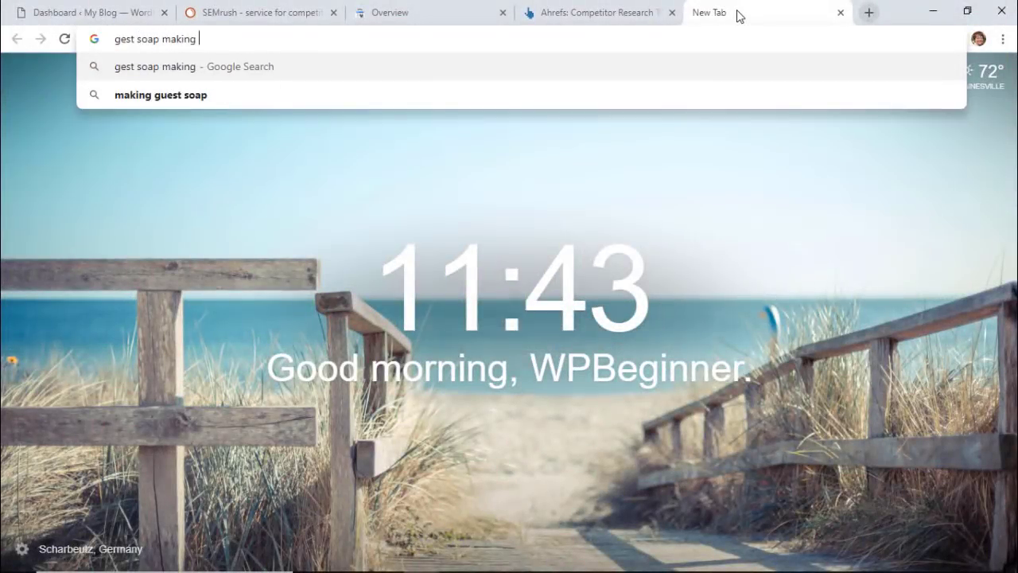
{"action": "key", "text": "Return"}
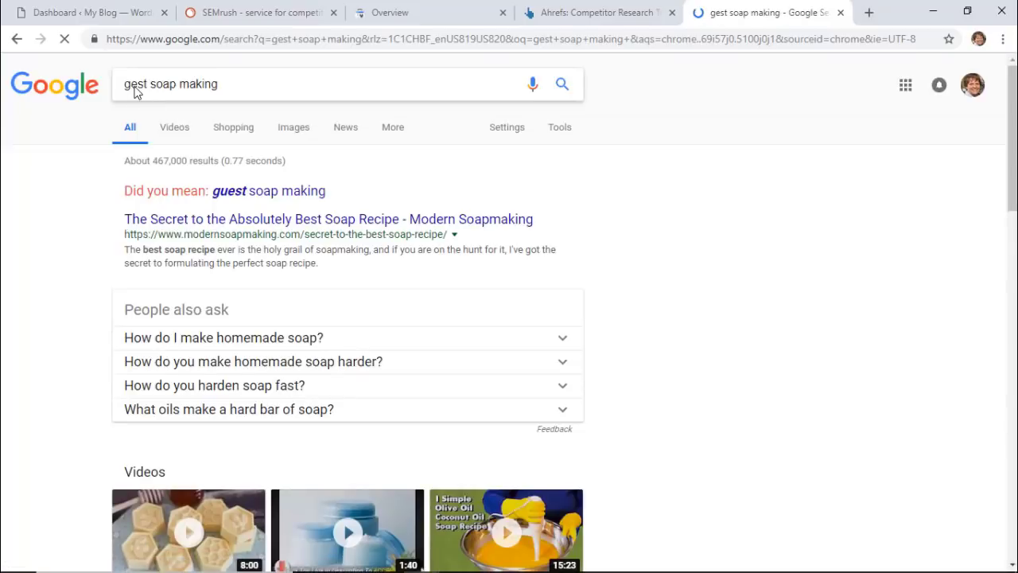
{"action": "left_click", "coordinate": [130, 84]}
{"action": "key", "text": "BackSpace"}
{"action": "type", "text": "best soap making"}
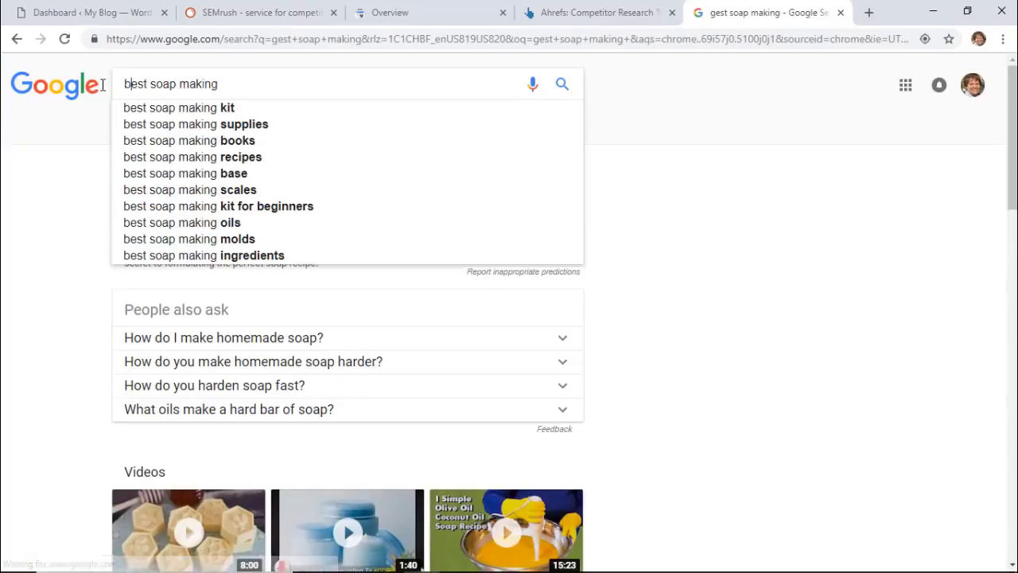
{"action": "key", "text": "Return"}
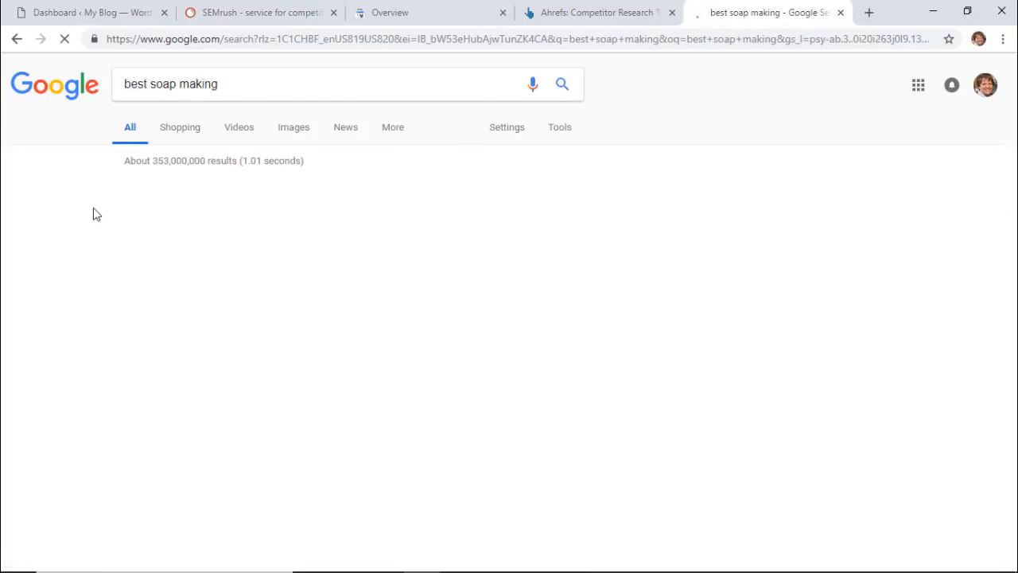
{"action": "scroll", "coordinate": [93, 213], "scroll_direction": "down", "scroll_amount": 4}
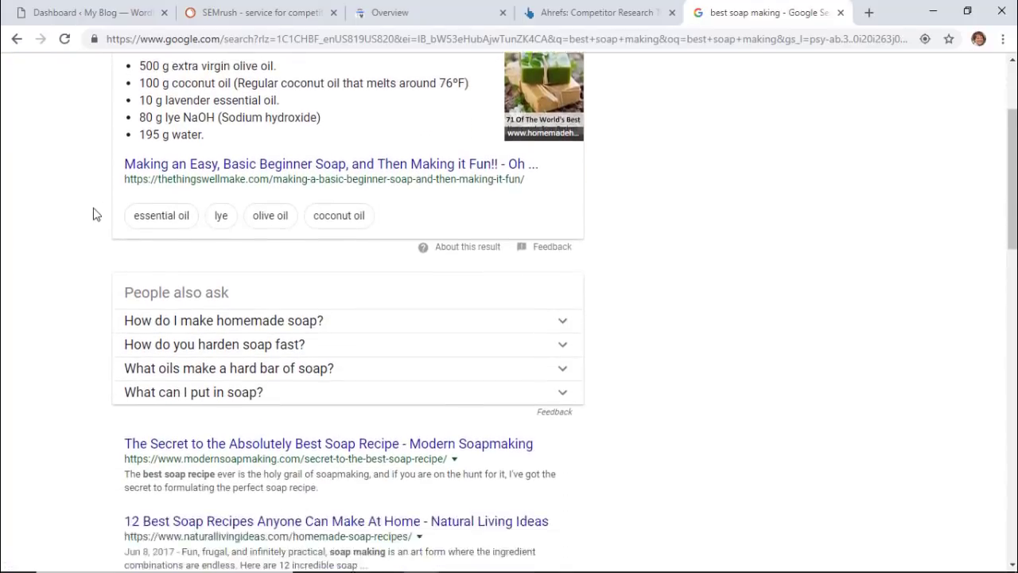
{"action": "scroll", "coordinate": [94, 213], "scroll_direction": "down", "scroll_amount": 1}
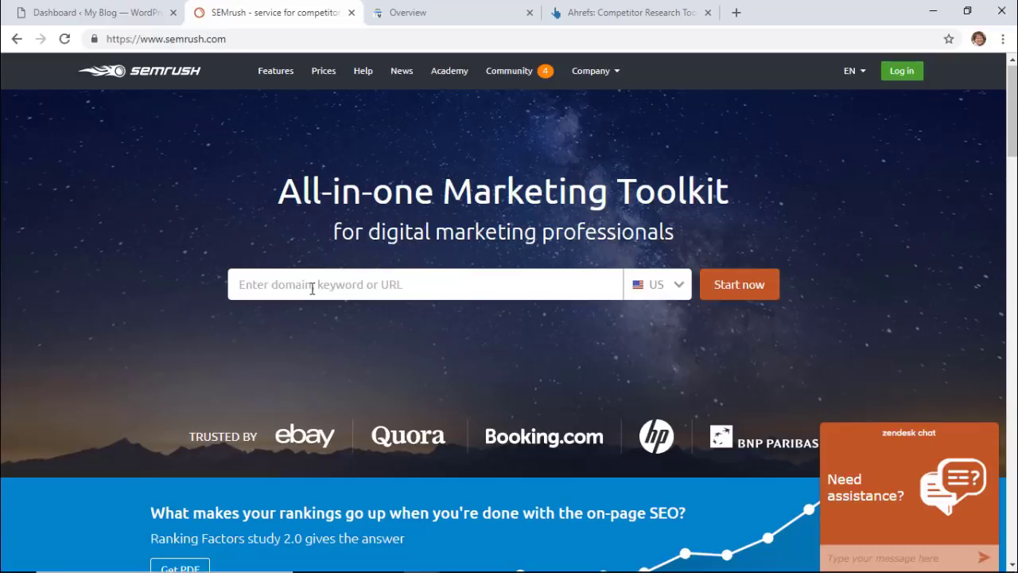
Step: Switch to SEMrush and look up the domain wordpress.org
{"action": "left_click", "coordinate": [312, 285]}
{"action": "type", "text": "wordpress.org"}
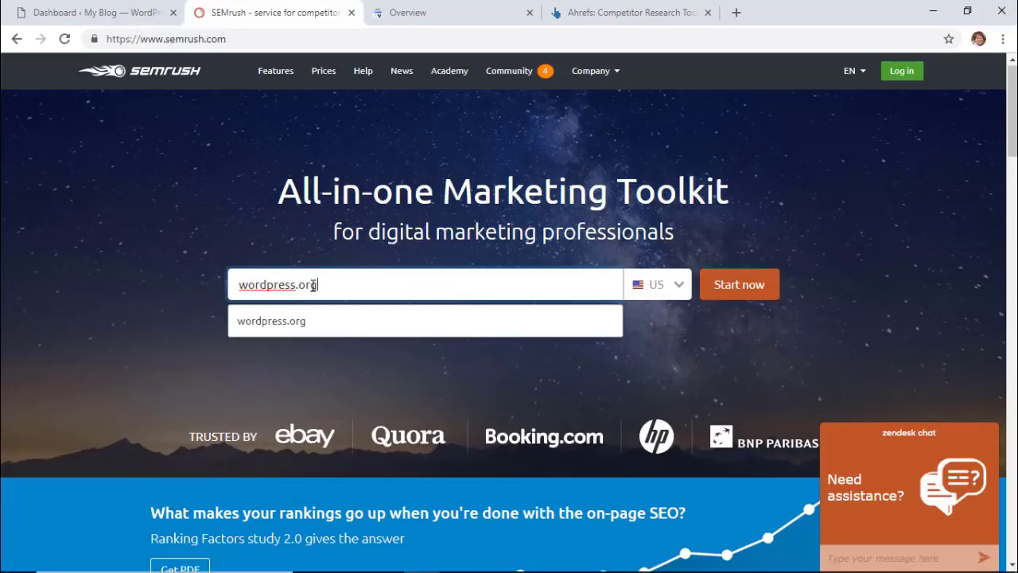
{"action": "key", "text": "Return"}
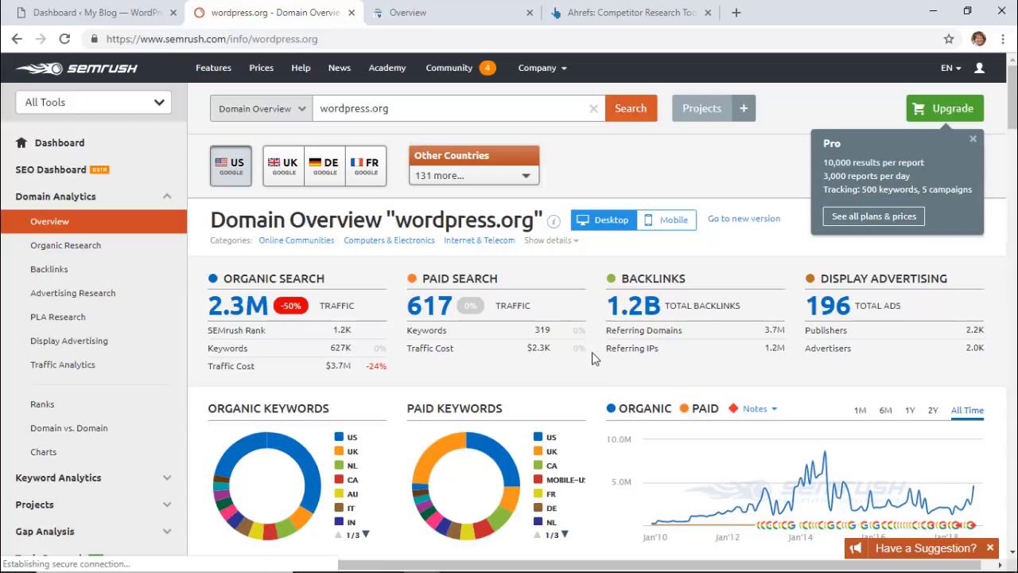
Step: Review the wordpress.org domain overview and open the full report of its top organic keywords
{"action": "scroll", "coordinate": [593, 356], "scroll_direction": "down", "scroll_amount": 1}
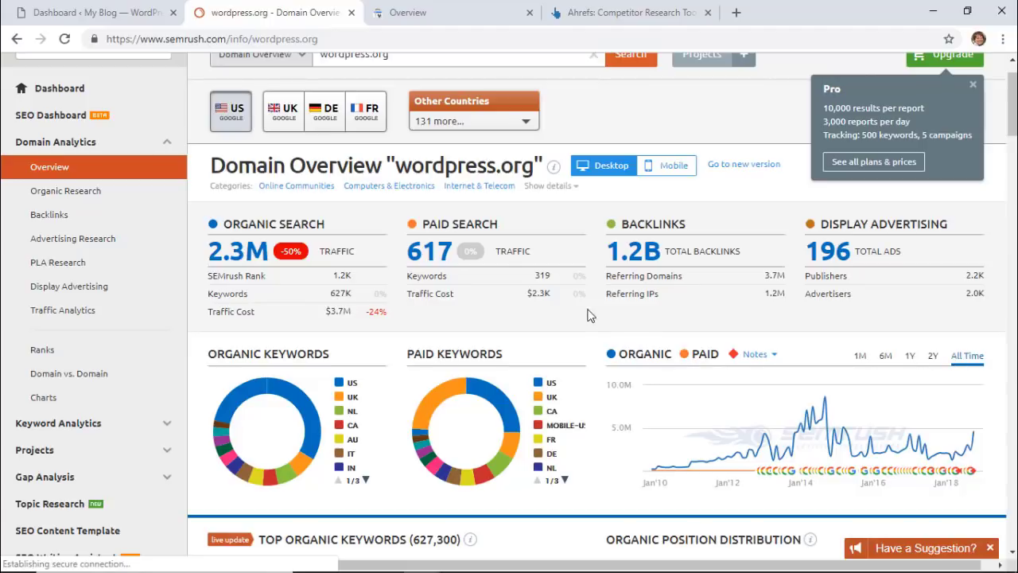
{"action": "scroll", "coordinate": [581, 310], "scroll_direction": "down", "scroll_amount": 1}
{"action": "scroll", "coordinate": [581, 314], "scroll_direction": "down", "scroll_amount": 3}
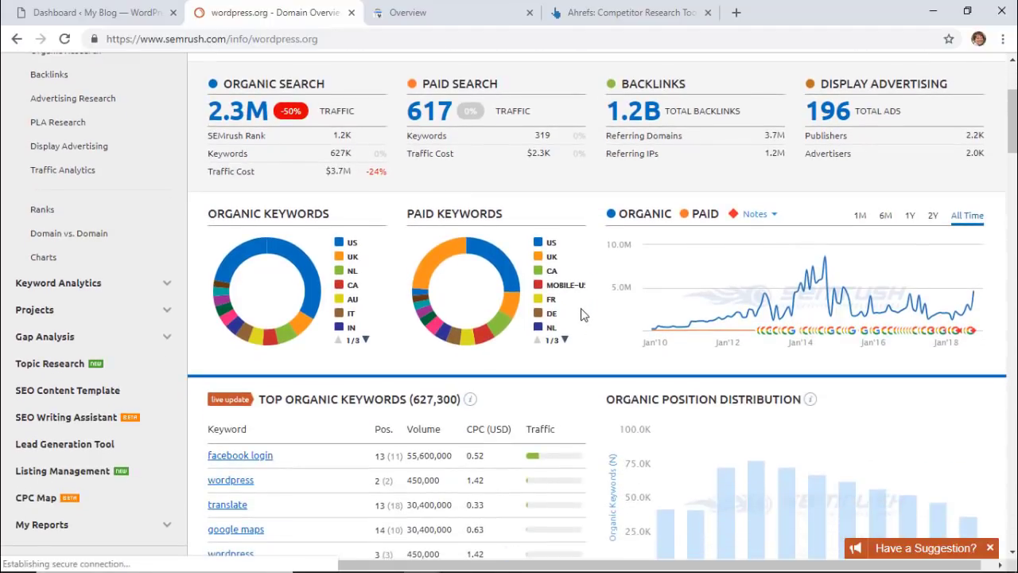
{"action": "scroll", "coordinate": [581, 314], "scroll_direction": "down", "scroll_amount": 2}
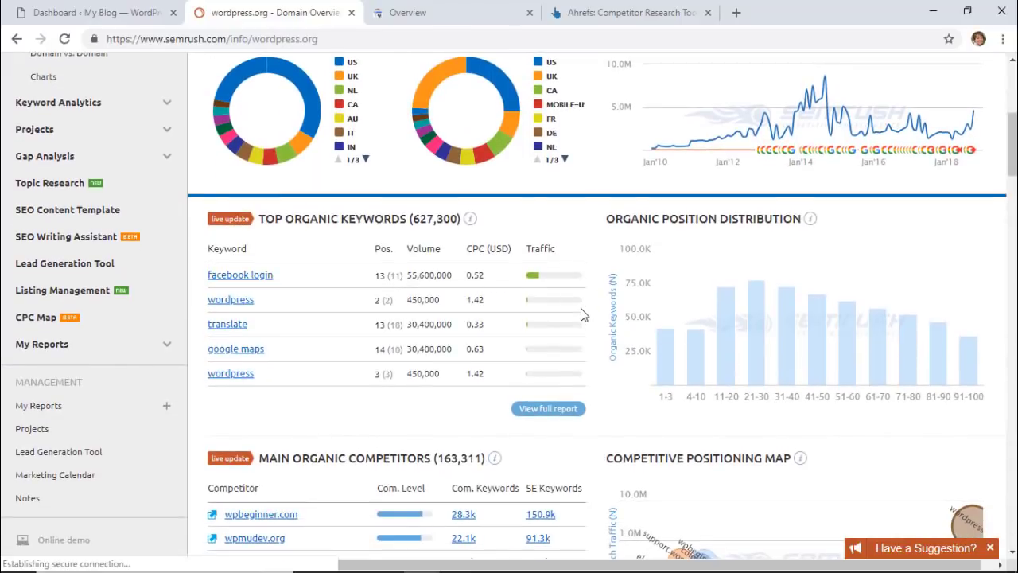
{"action": "scroll", "coordinate": [580, 315], "scroll_direction": "down", "scroll_amount": 1}
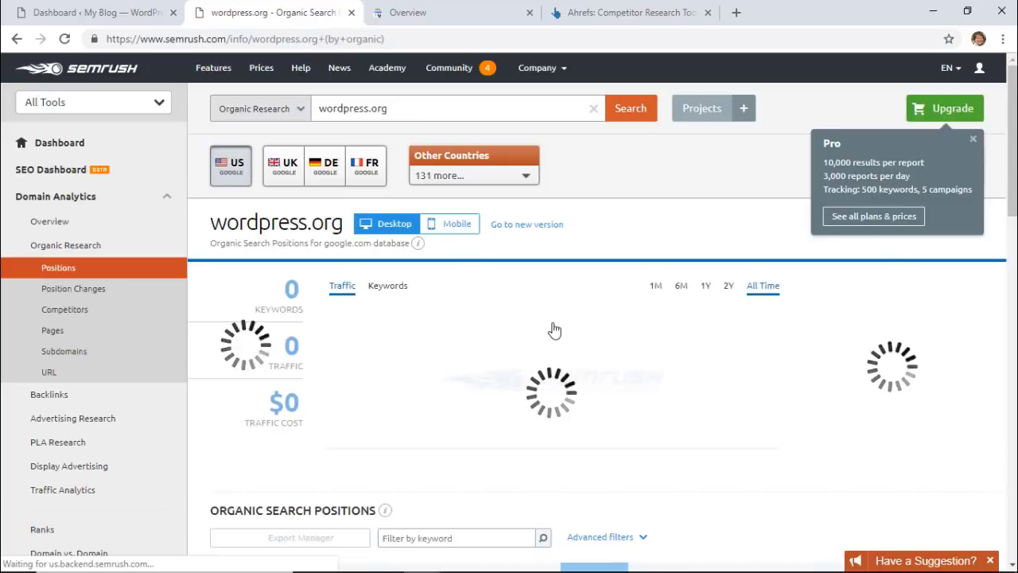
Step: Examine the organic search positions table for wordpress.org, including each keyword's position
{"action": "scroll", "coordinate": [554, 329], "scroll_direction": "down", "scroll_amount": 3}
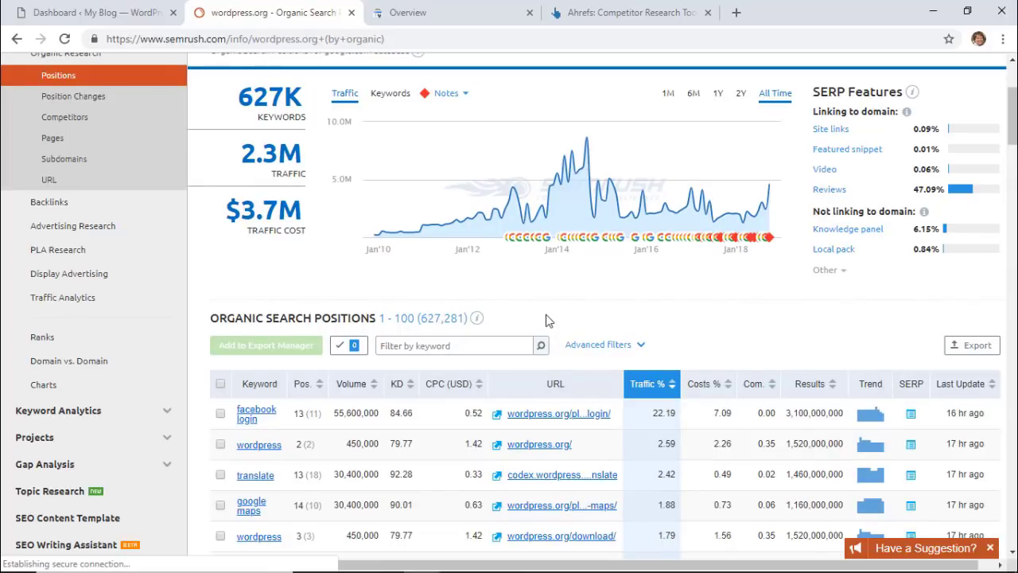
{"action": "scroll", "coordinate": [546, 320], "scroll_direction": "down", "scroll_amount": 2}
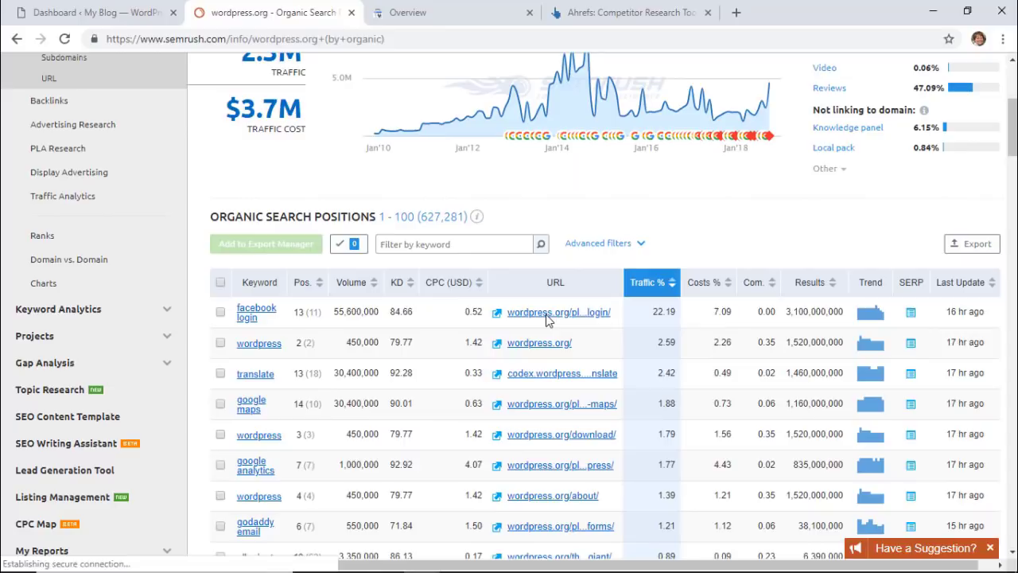
{"action": "scroll", "coordinate": [546, 319], "scroll_direction": "down", "scroll_amount": 3}
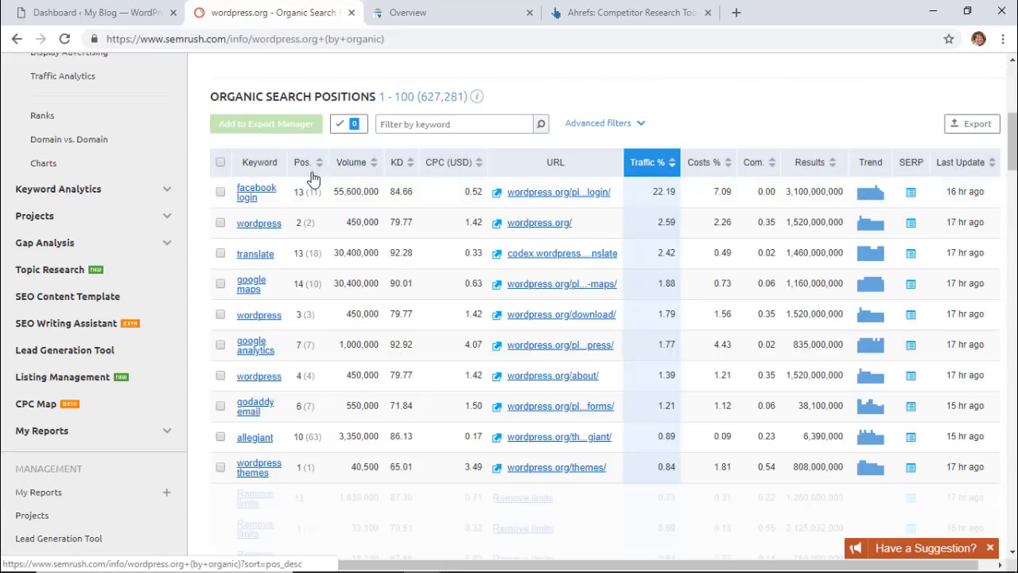
{"action": "left_click", "coordinate": [318, 163]}
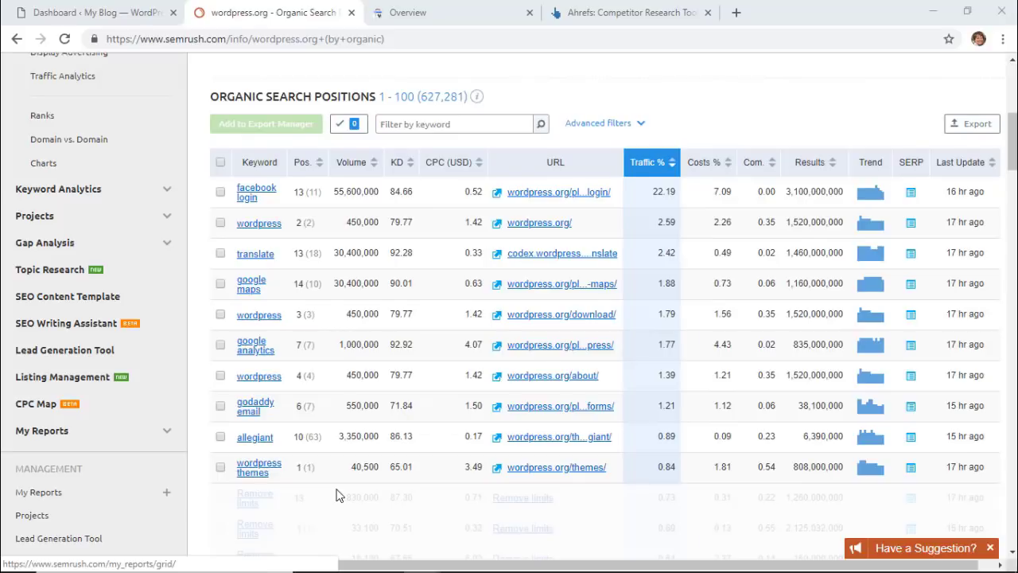
{"action": "scroll", "coordinate": [337, 492], "scroll_direction": "up", "scroll_amount": 5}
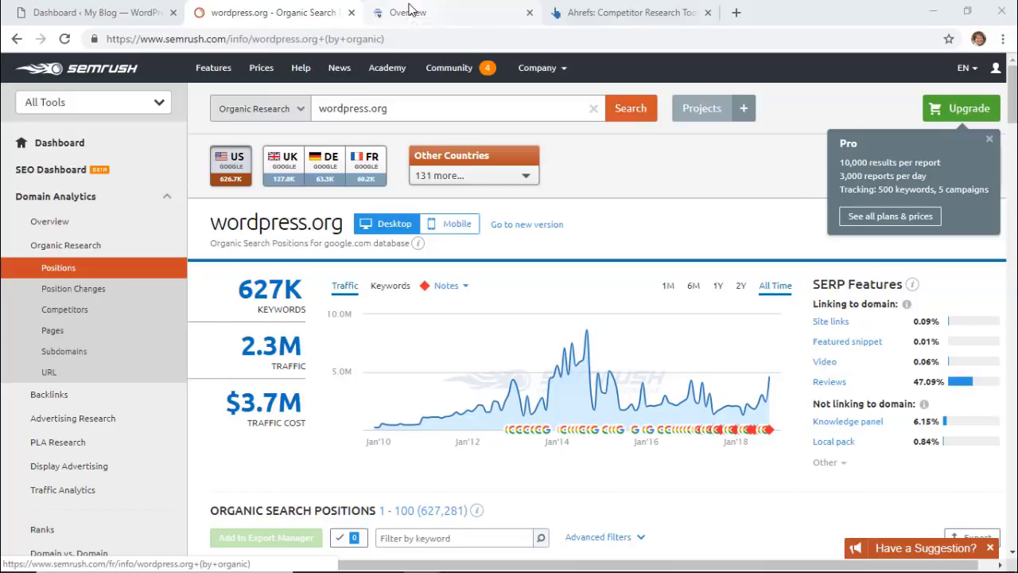
Step: Switch to Google Search Console, open the Performance report and add average CTR and average position to the chart
{"action": "left_click", "coordinate": [410, 12]}
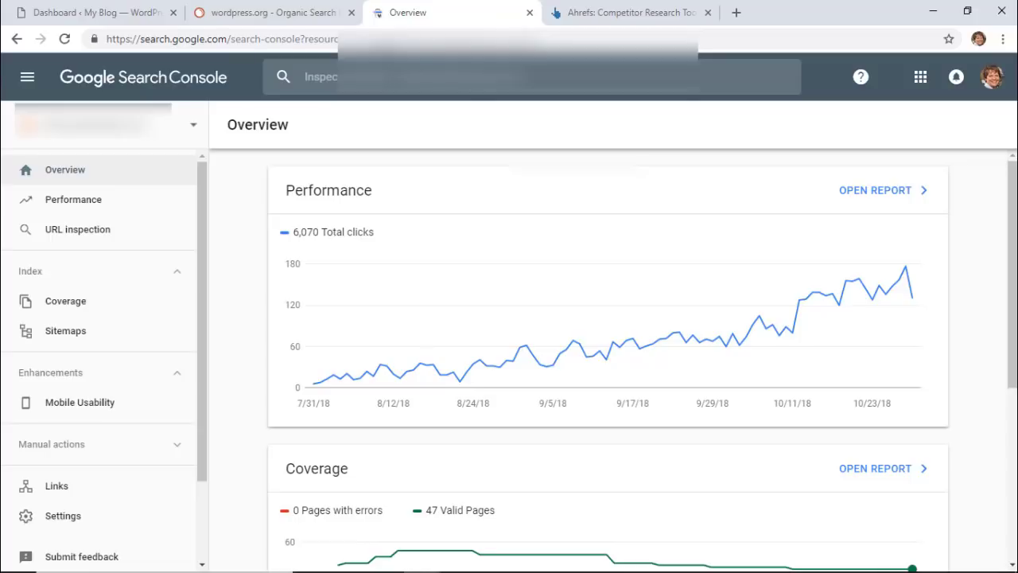
{"action": "left_click", "coordinate": [323, 193]}
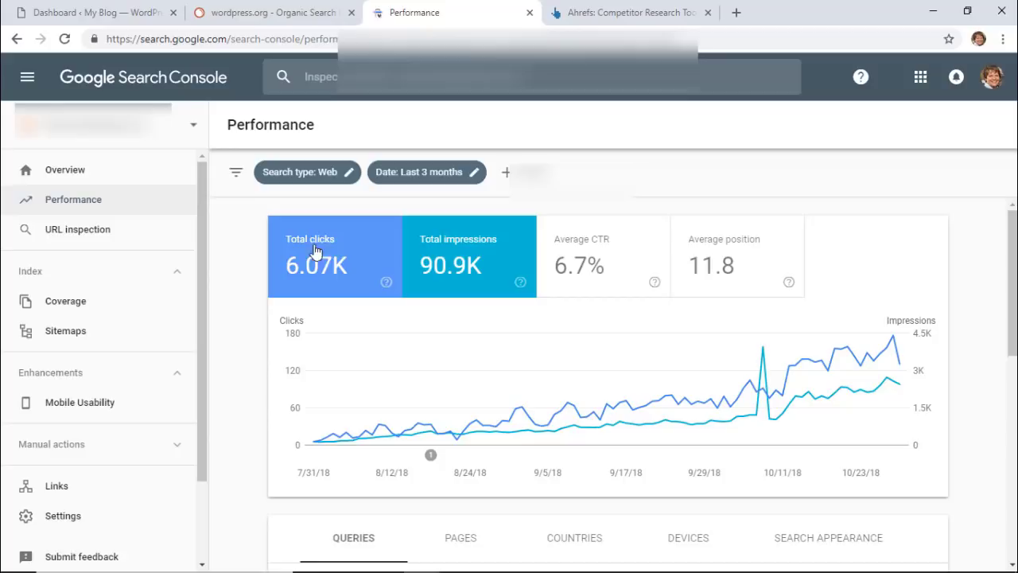
{"action": "left_click", "coordinate": [623, 265]}
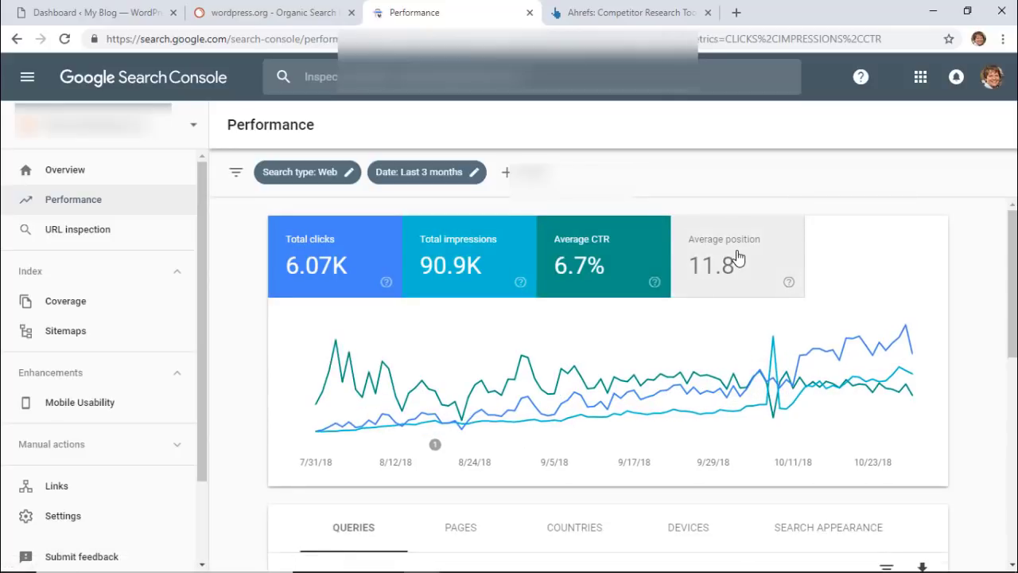
{"action": "left_click", "coordinate": [737, 256]}
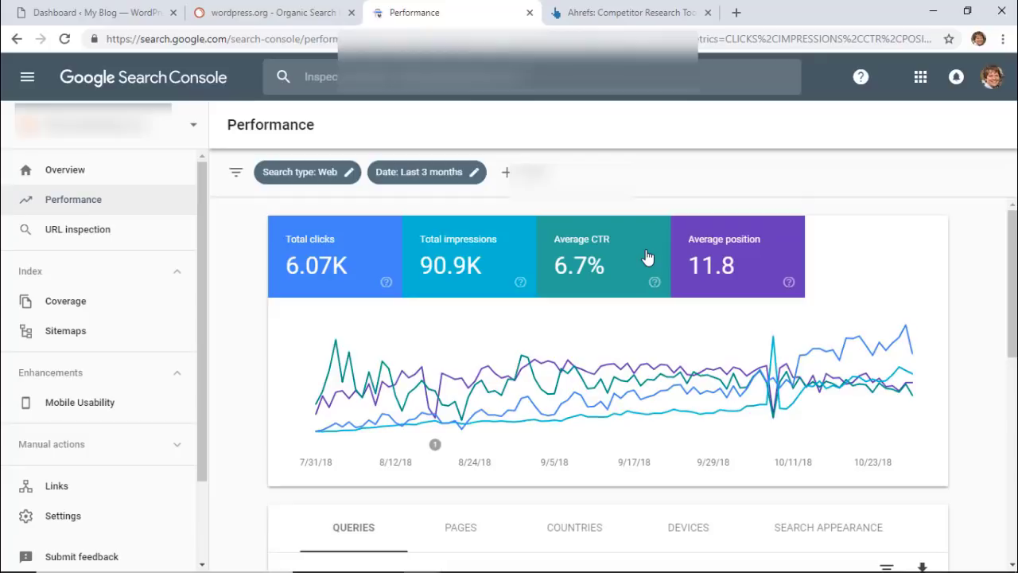
Step: List the performance data by page and filter the report to the page with the most clicks
{"action": "scroll", "coordinate": [647, 256], "scroll_direction": "down", "scroll_amount": 2}
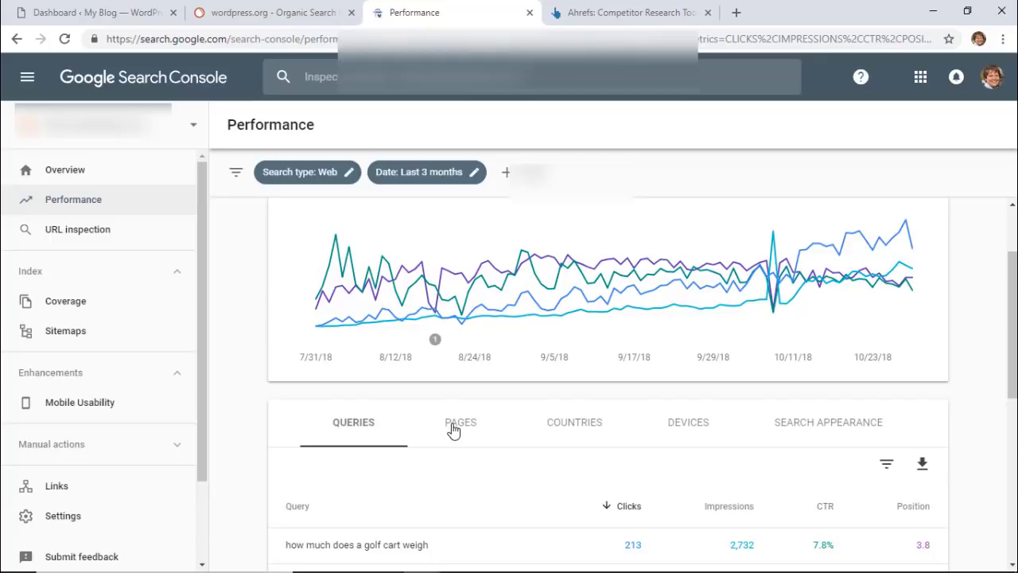
{"action": "left_click", "coordinate": [453, 429]}
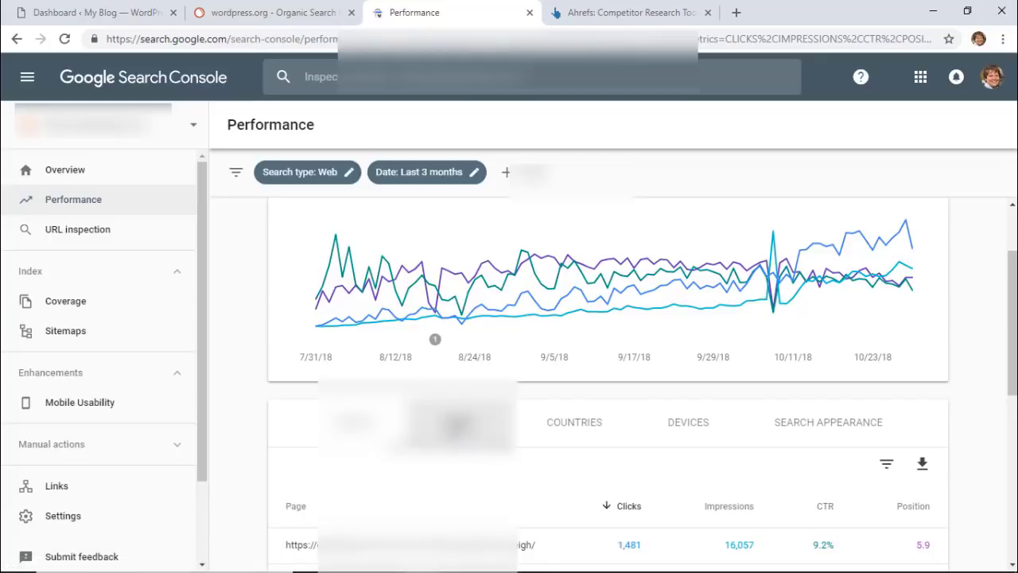
{"action": "scroll", "coordinate": [249, 398], "scroll_direction": "down", "scroll_amount": 1}
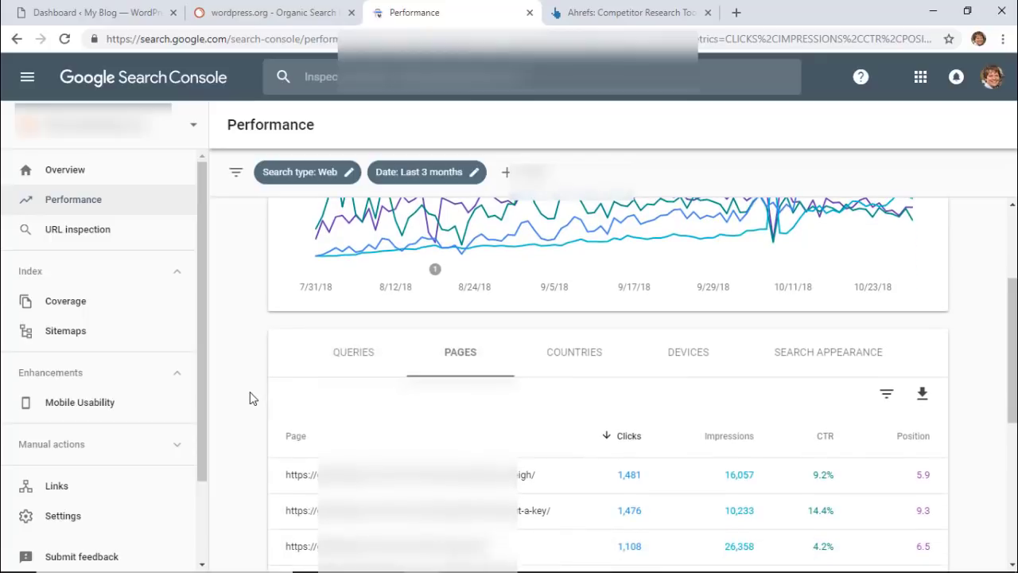
{"action": "scroll", "coordinate": [250, 398], "scroll_direction": "down", "scroll_amount": 1}
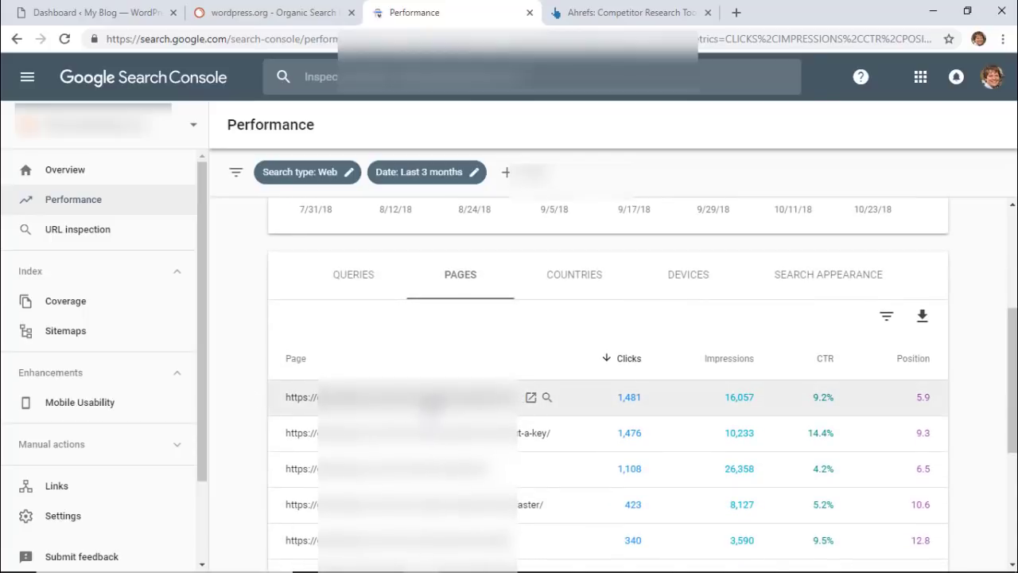
{"action": "left_click", "coordinate": [429, 402]}
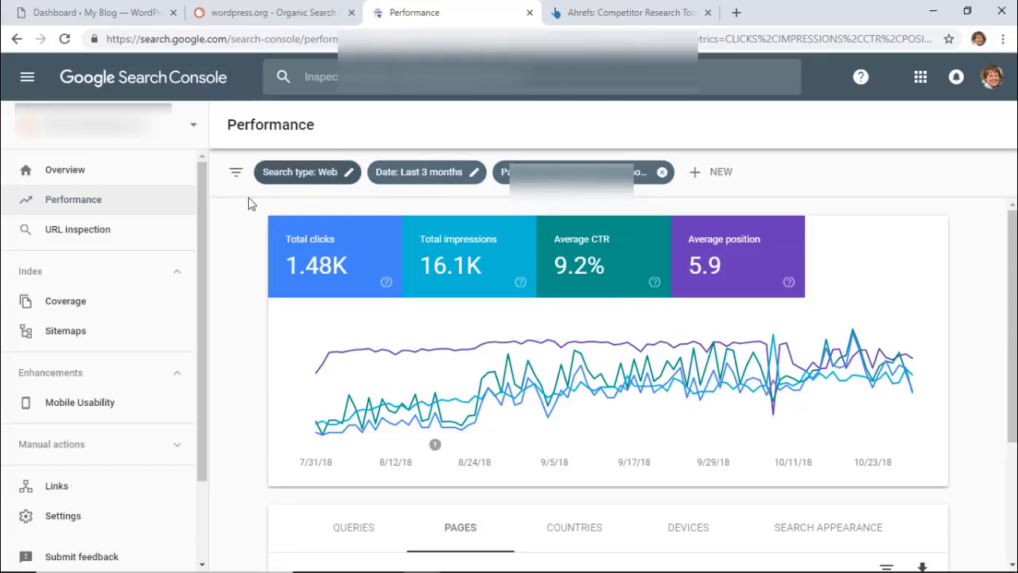
Step: Show the search queries for the filtered page and examine their clicks, impressions, CTR and positions along with the performance chart
{"action": "scroll", "coordinate": [235, 213], "scroll_direction": "down", "scroll_amount": 1}
{"action": "scroll", "coordinate": [235, 213], "scroll_direction": "down", "scroll_amount": 2}
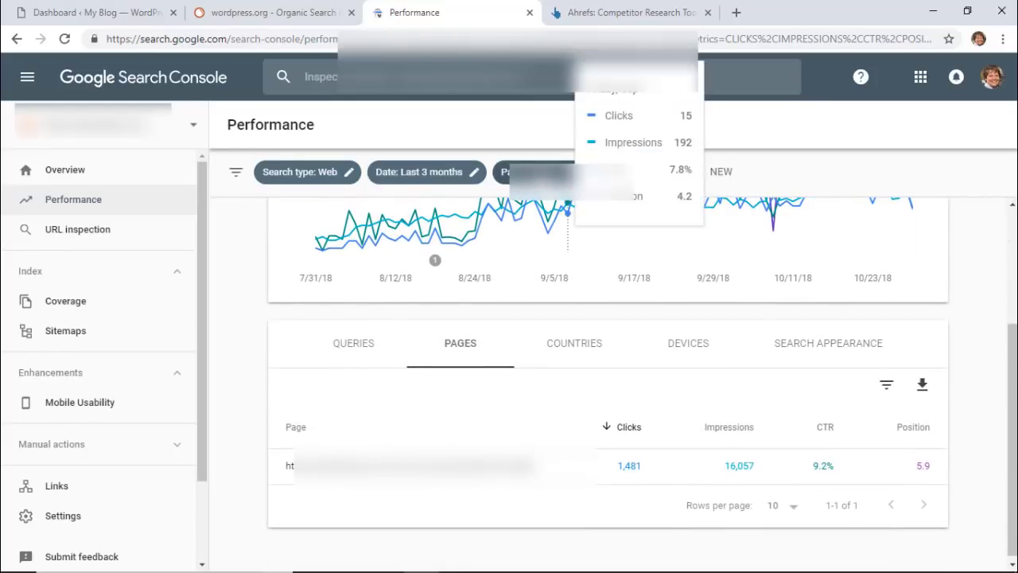
{"action": "left_click", "coordinate": [359, 351]}
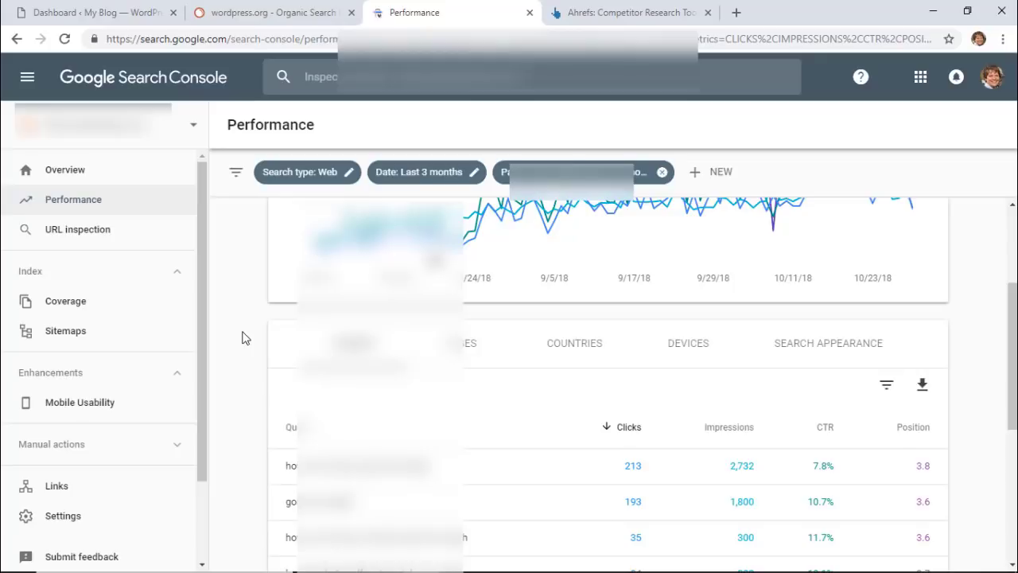
{"action": "scroll", "coordinate": [242, 338], "scroll_direction": "down", "scroll_amount": 2}
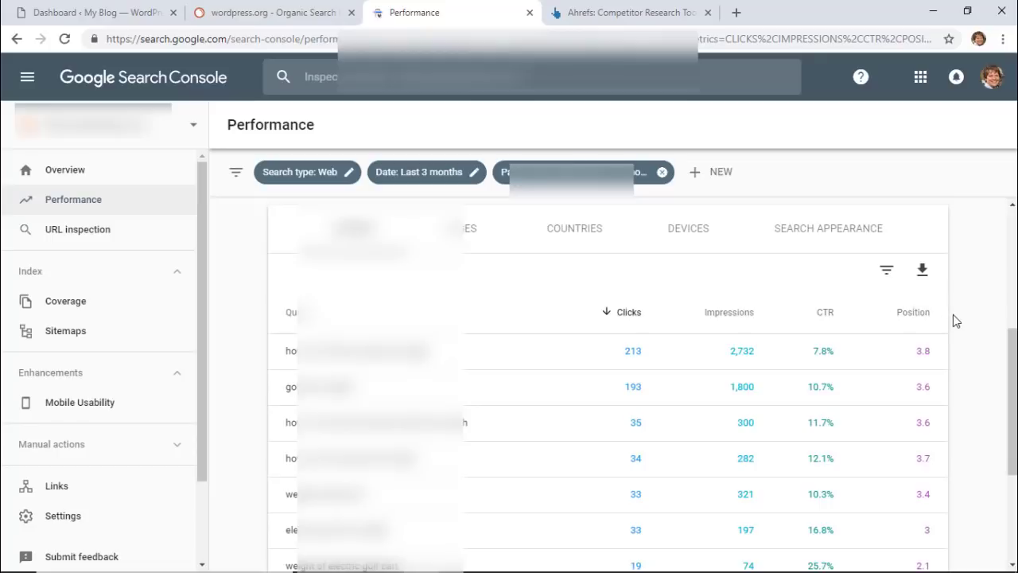
{"action": "scroll", "coordinate": [953, 316], "scroll_direction": "down", "scroll_amount": 1}
{"action": "scroll", "coordinate": [954, 315], "scroll_direction": "down", "scroll_amount": 1}
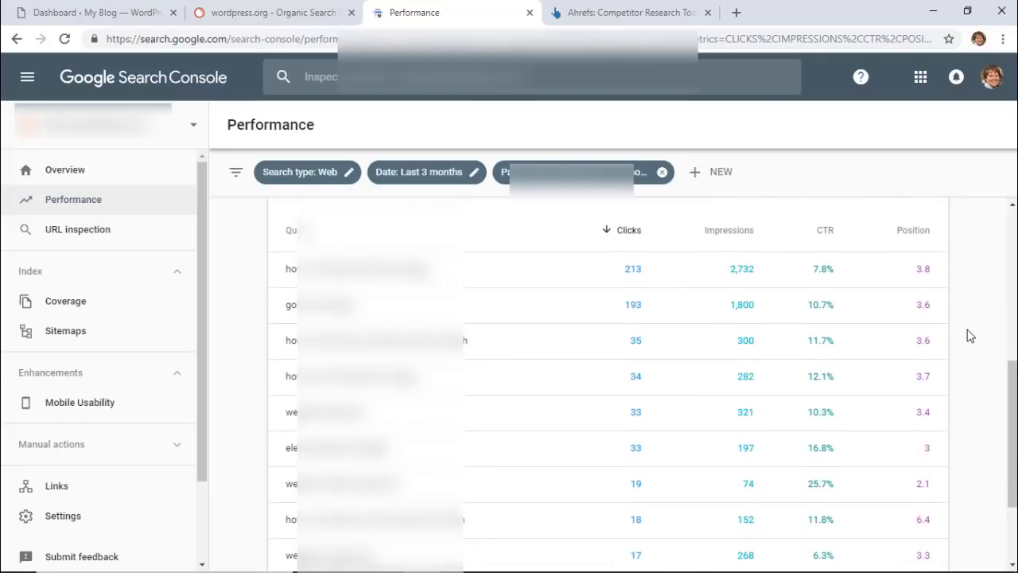
{"action": "scroll", "coordinate": [971, 336], "scroll_direction": "down", "scroll_amount": 3}
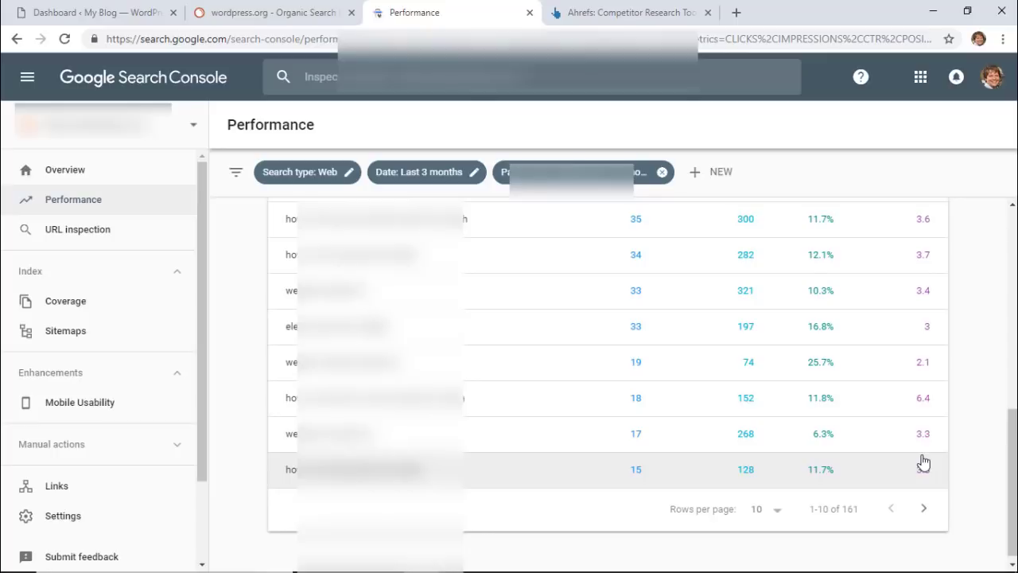
{"action": "scroll", "coordinate": [923, 462], "scroll_direction": "up", "scroll_amount": 6}
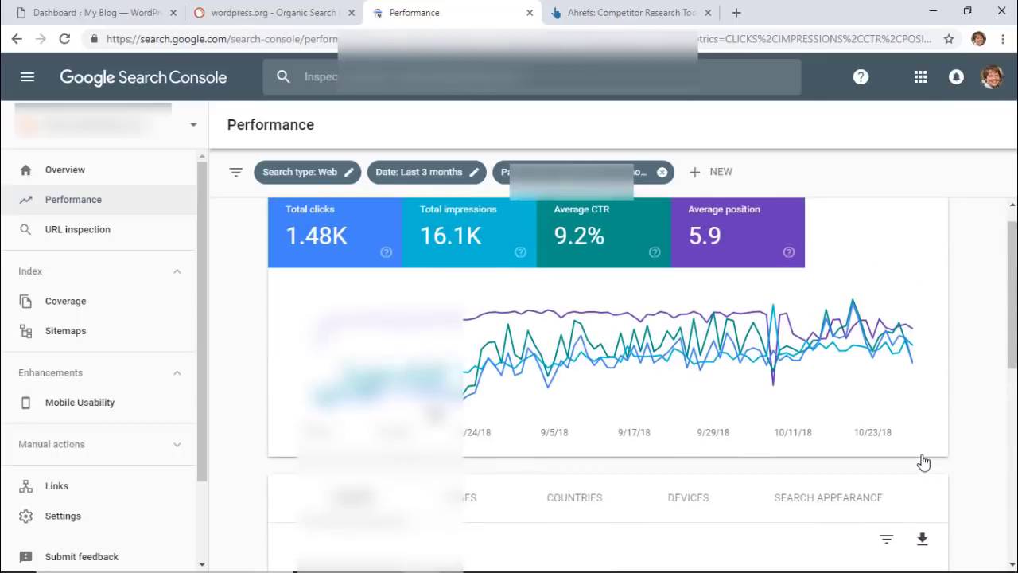
{"action": "scroll", "coordinate": [923, 462], "scroll_direction": "up", "scroll_amount": 1}
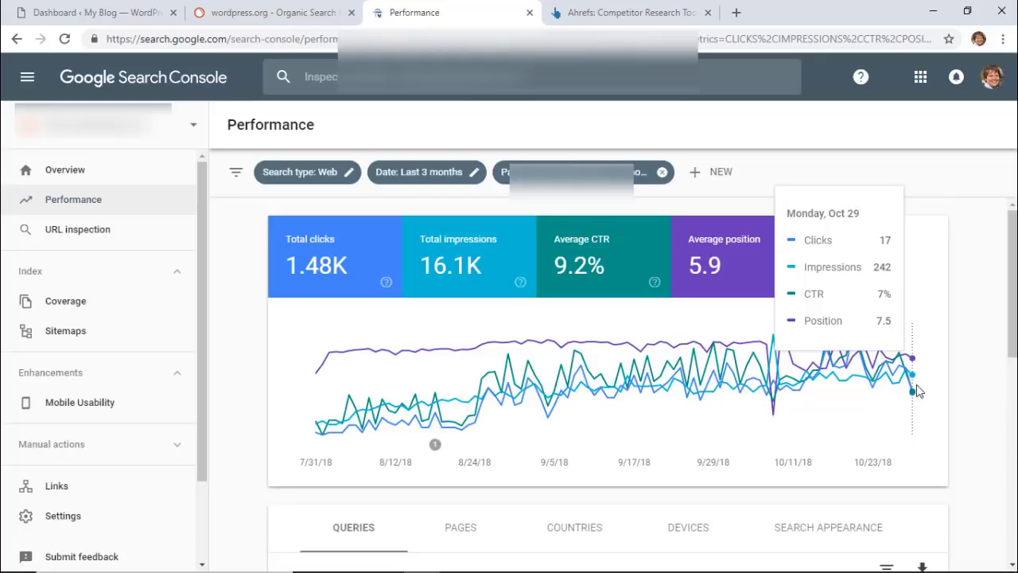
Step: Switch to Ahrefs and look up the domain wordpress.org to open its site overview
{"action": "left_click", "coordinate": [607, 18]}
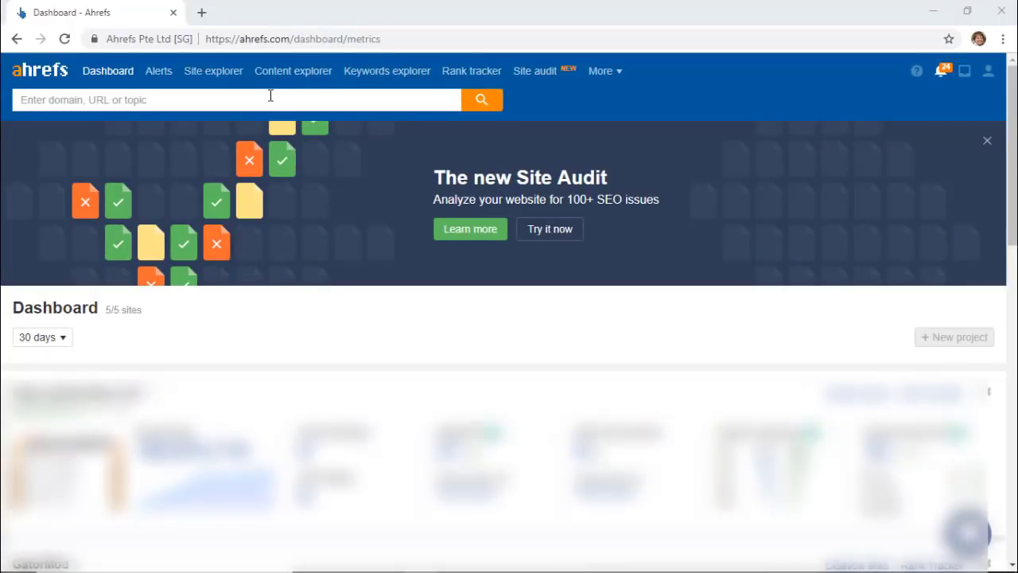
{"action": "type", "text": "wordpress"}
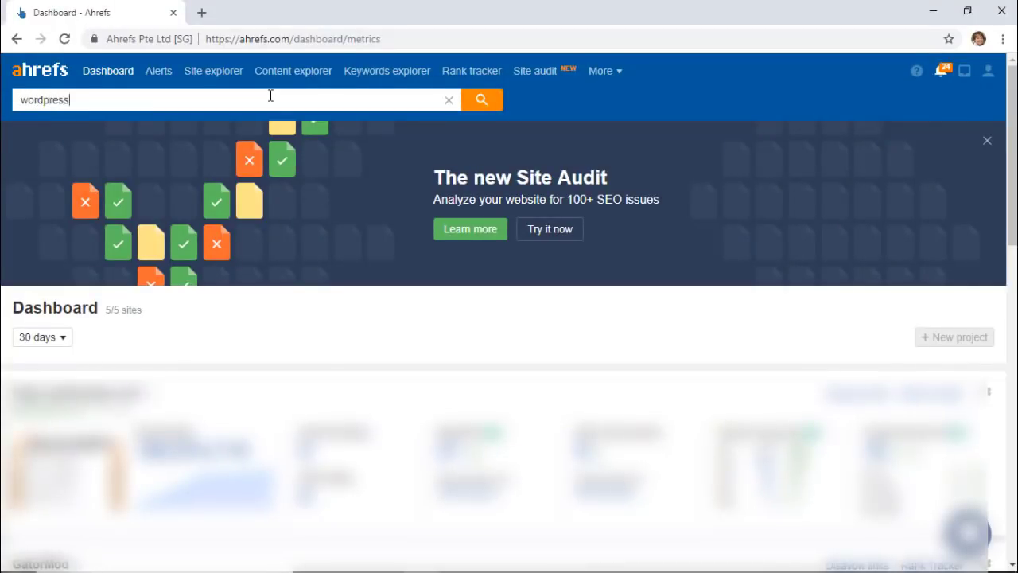
{"action": "type", "text": ".or"}
{"action": "key", "text": "BackSpace"}
{"action": "key", "text": "BackSpace"}
{"action": "key", "text": "BackSpace"}
{"action": "type", "text": ".org"}
{"action": "key", "text": "Return"}
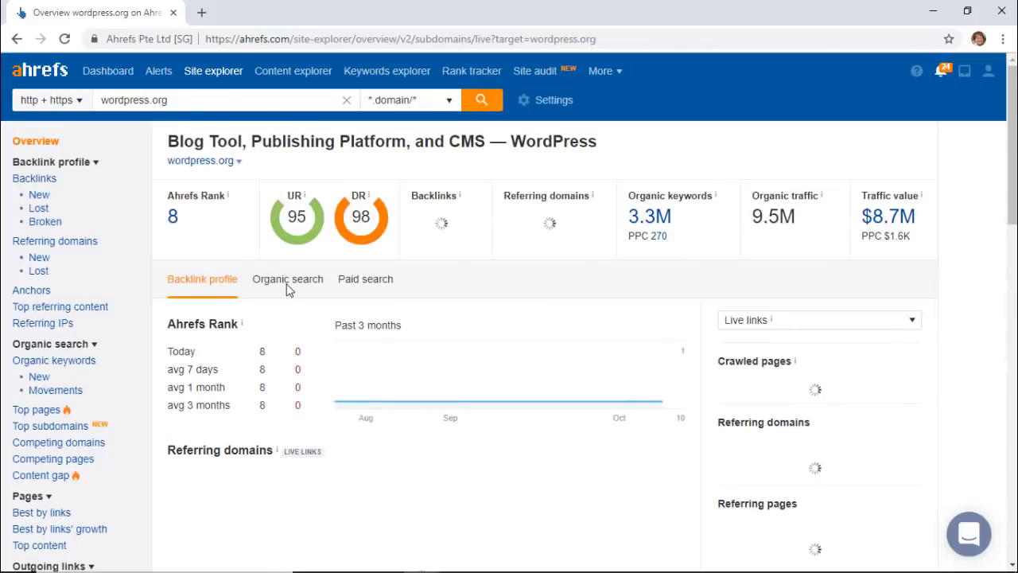
Step: Show the organic search overview for wordpress.org and open its Organic Keywords report to examine the ranking keywords
{"action": "left_click", "coordinate": [288, 279]}
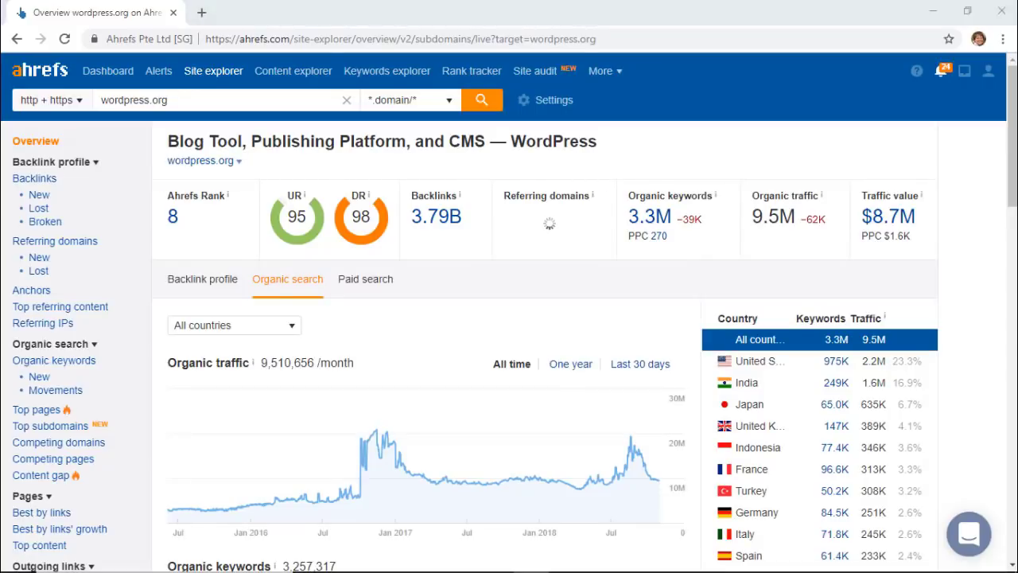
{"action": "left_click", "coordinate": [288, 282]}
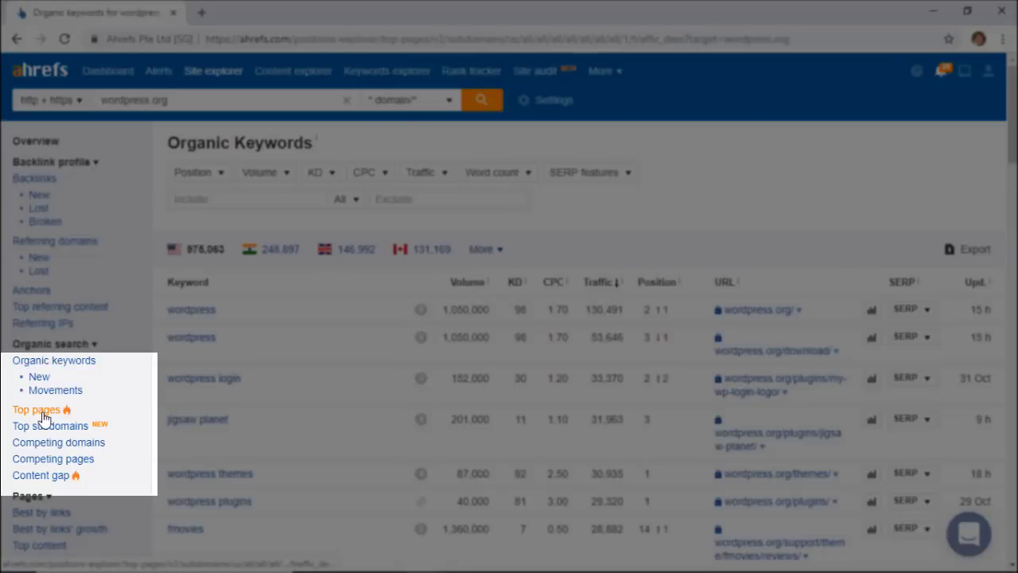
{"action": "left_click", "coordinate": [44, 411]}
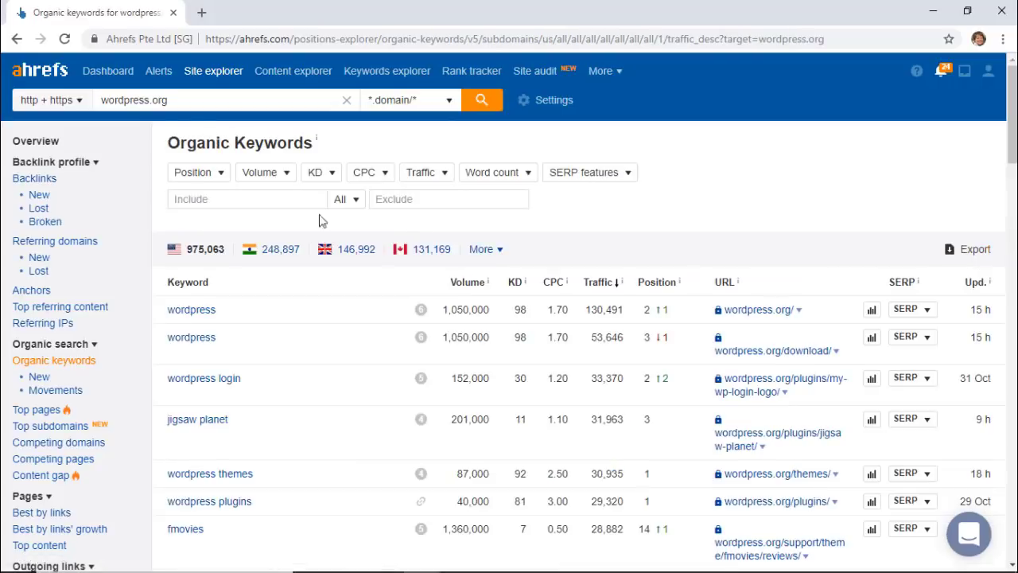
Step: Expand the keyword list of the wordpress.org homepage in the Top Pages report and return to the Organic Keywords report
{"action": "left_click", "coordinate": [57, 411]}
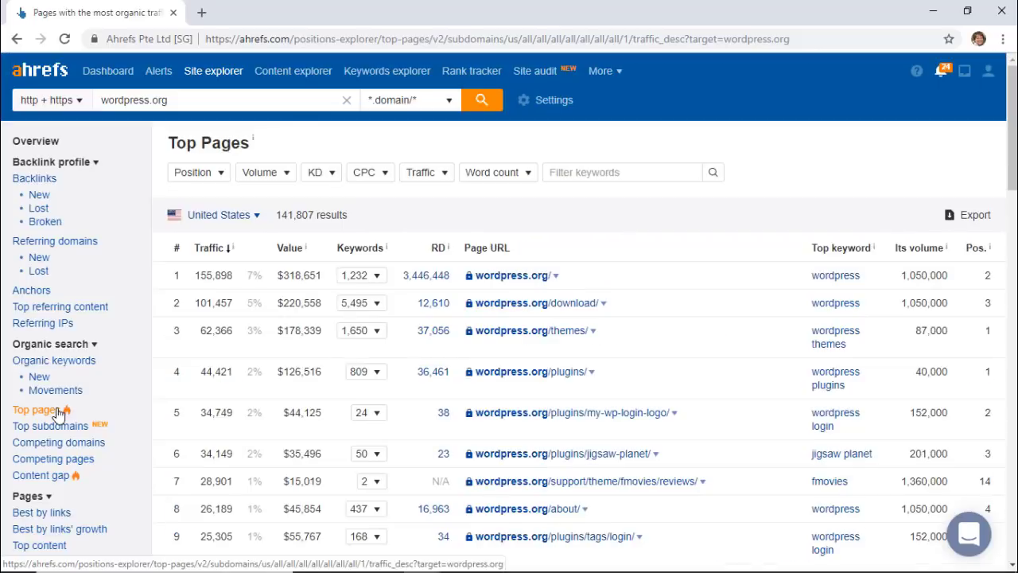
{"action": "left_click", "coordinate": [377, 277]}
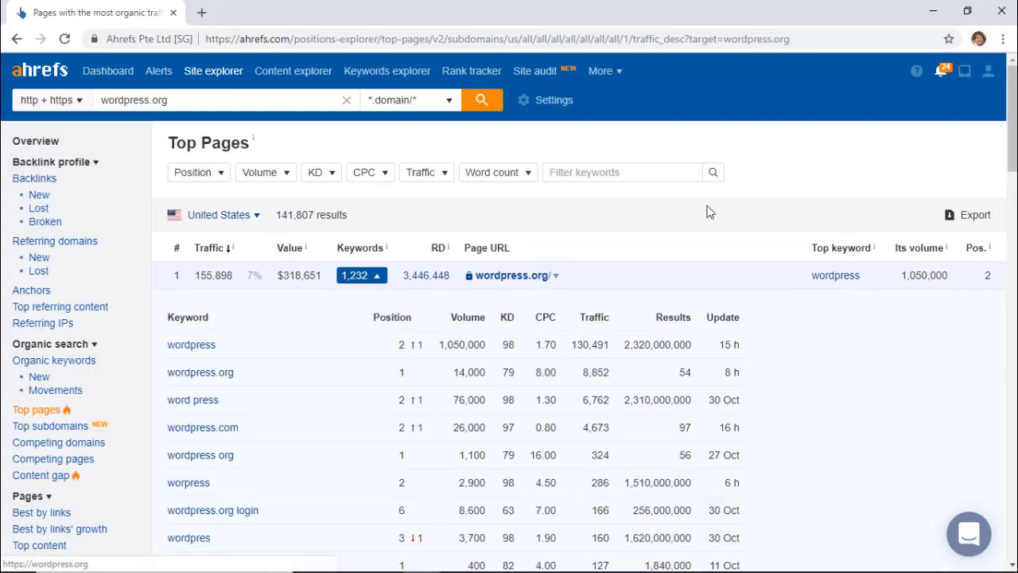
{"action": "left_click", "coordinate": [86, 362]}
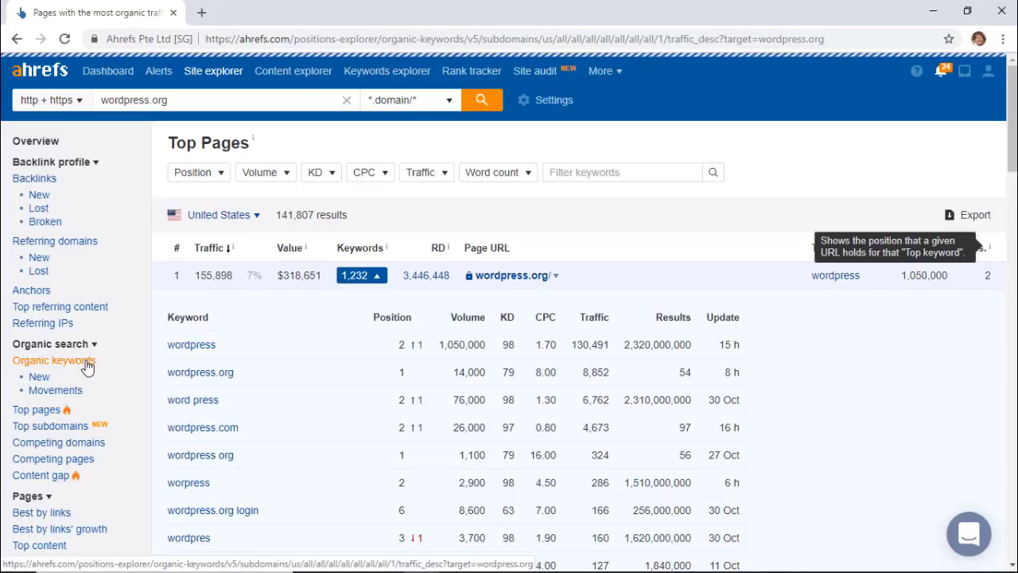